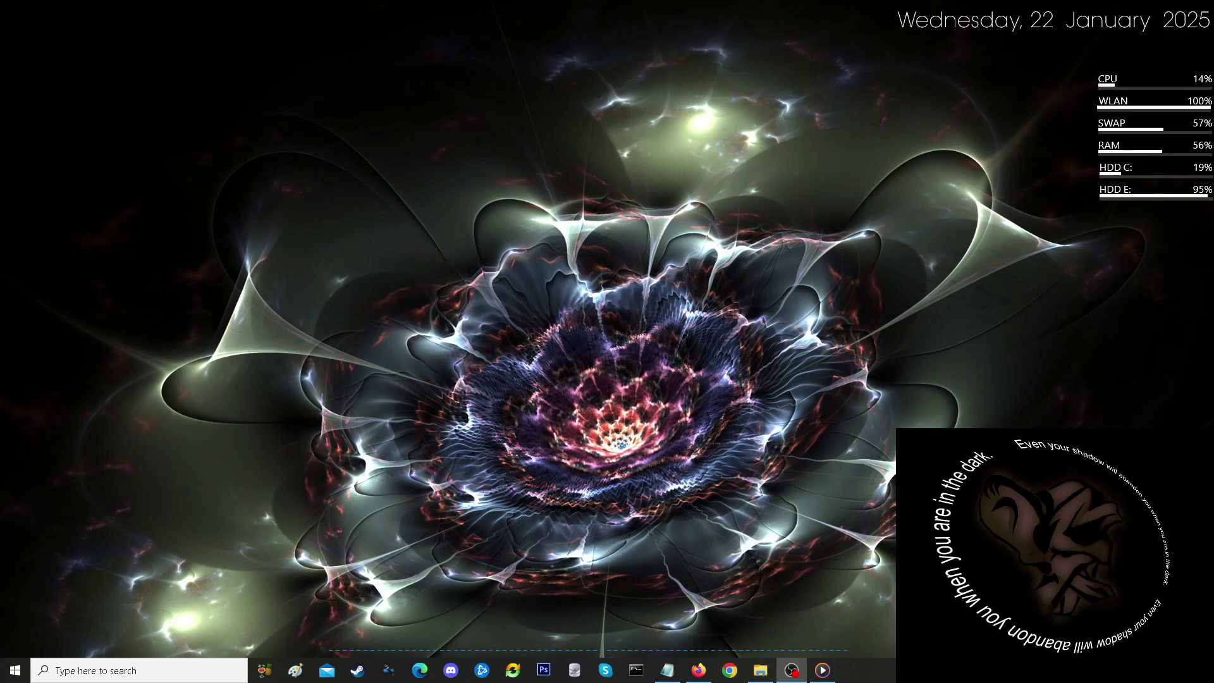
- Bring the Media Player window with the paused mmc.exe tutorial video to the front
key(alt+Tab)
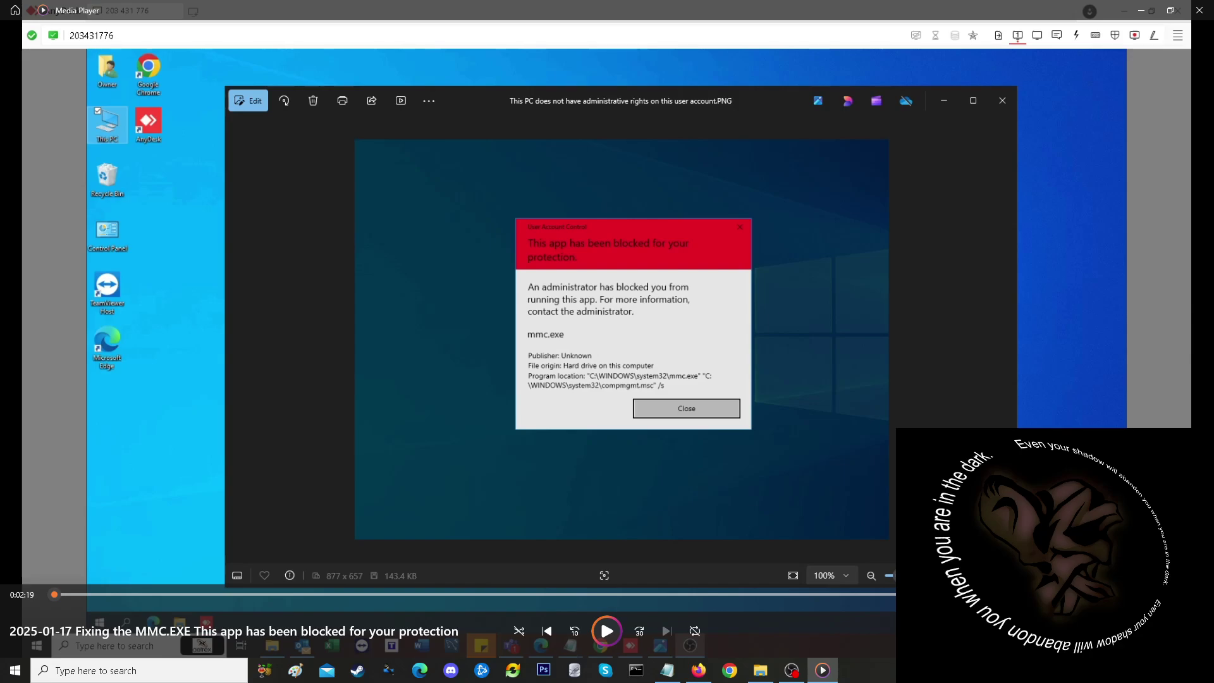
- Play the mmc.exe blocked-app tutorial video from the beginning in Media Player
click(606, 631)
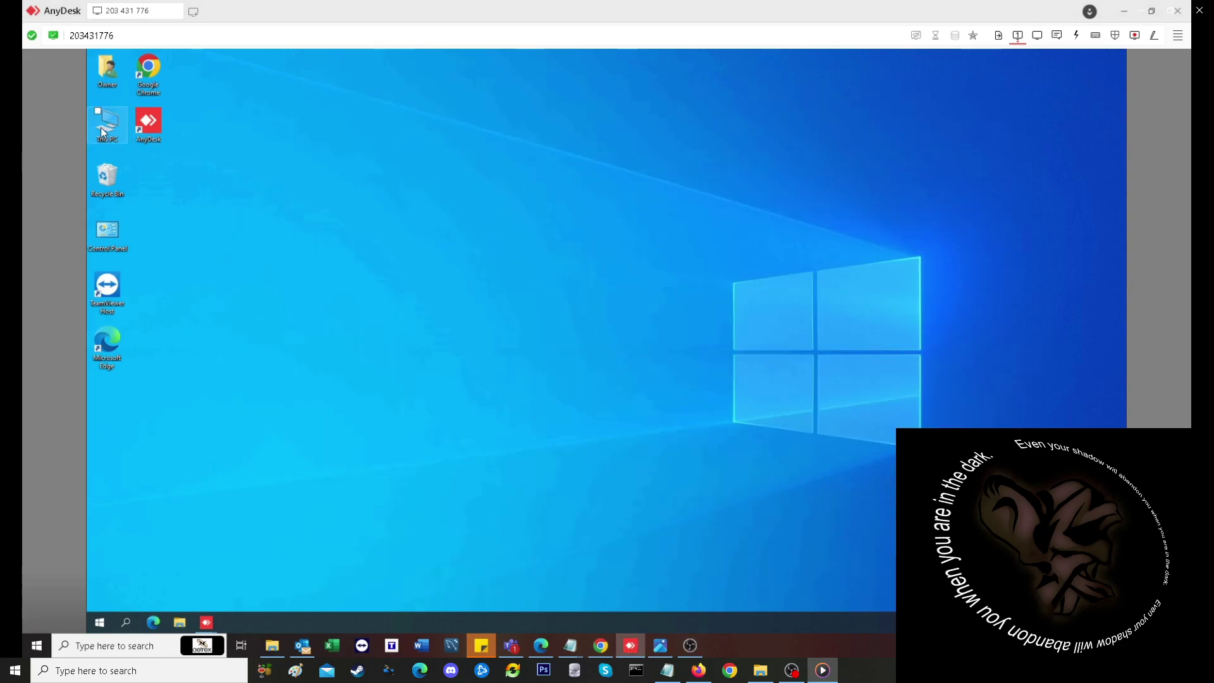
right_click(101, 127)
click(120, 160)
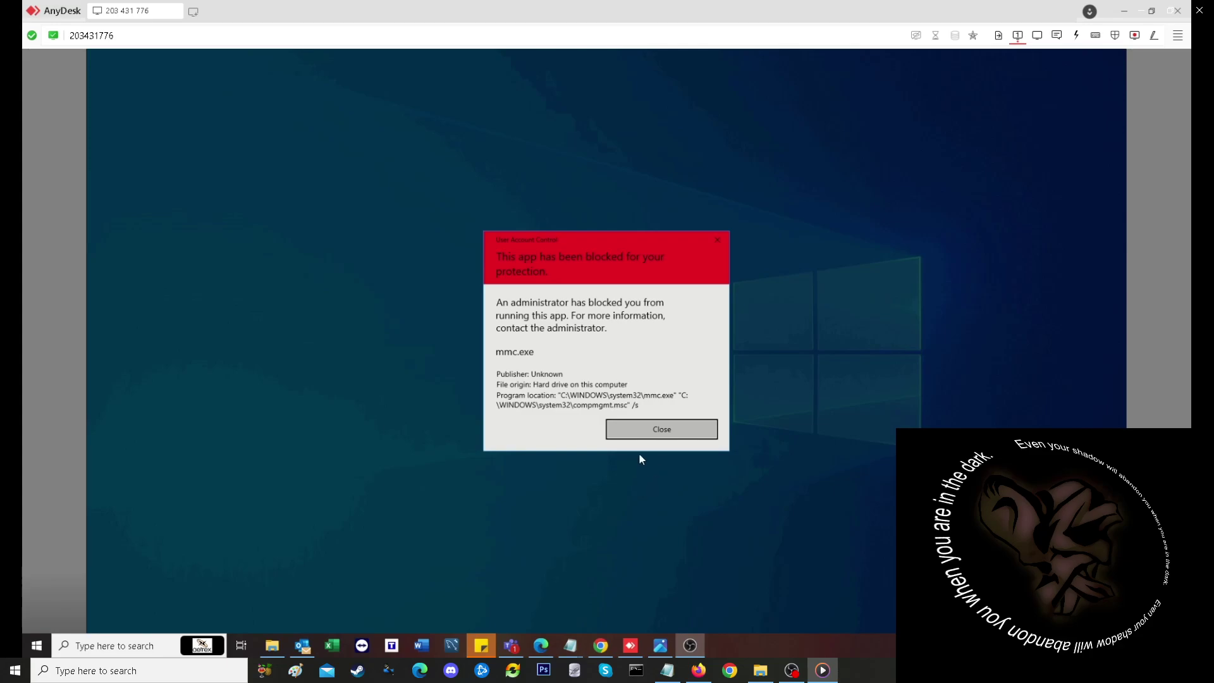
click(665, 431)
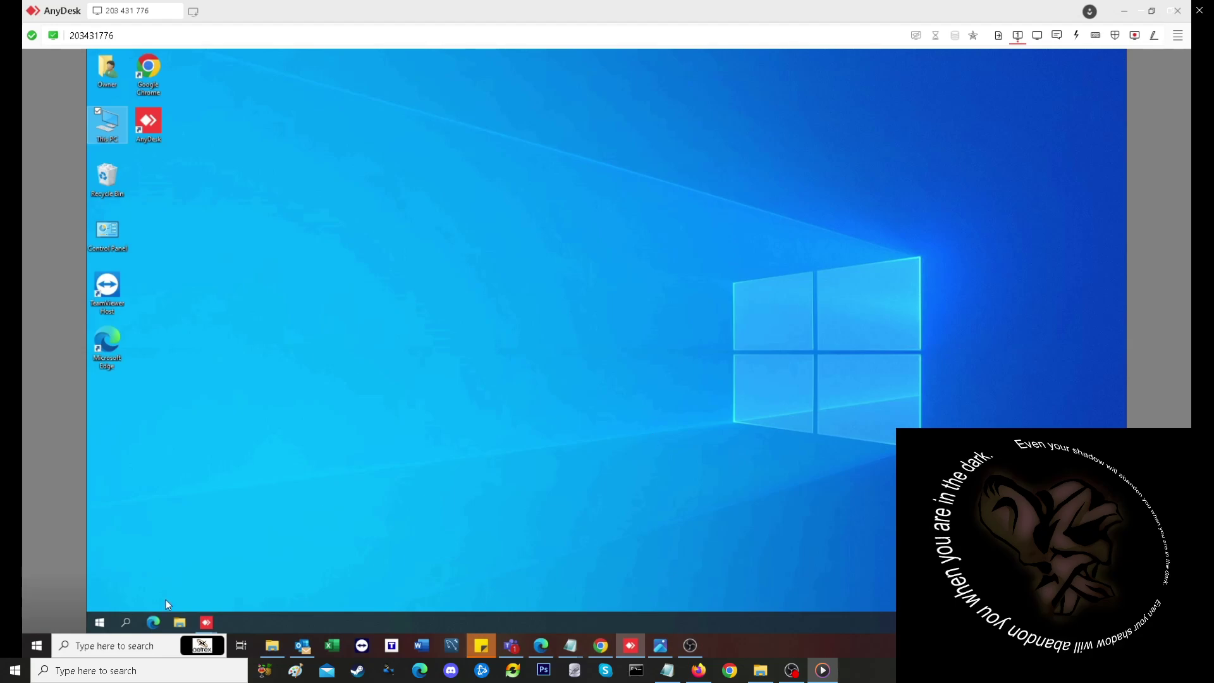
- Launch regedit from the Run box on the remote PC
right_click(98, 626)
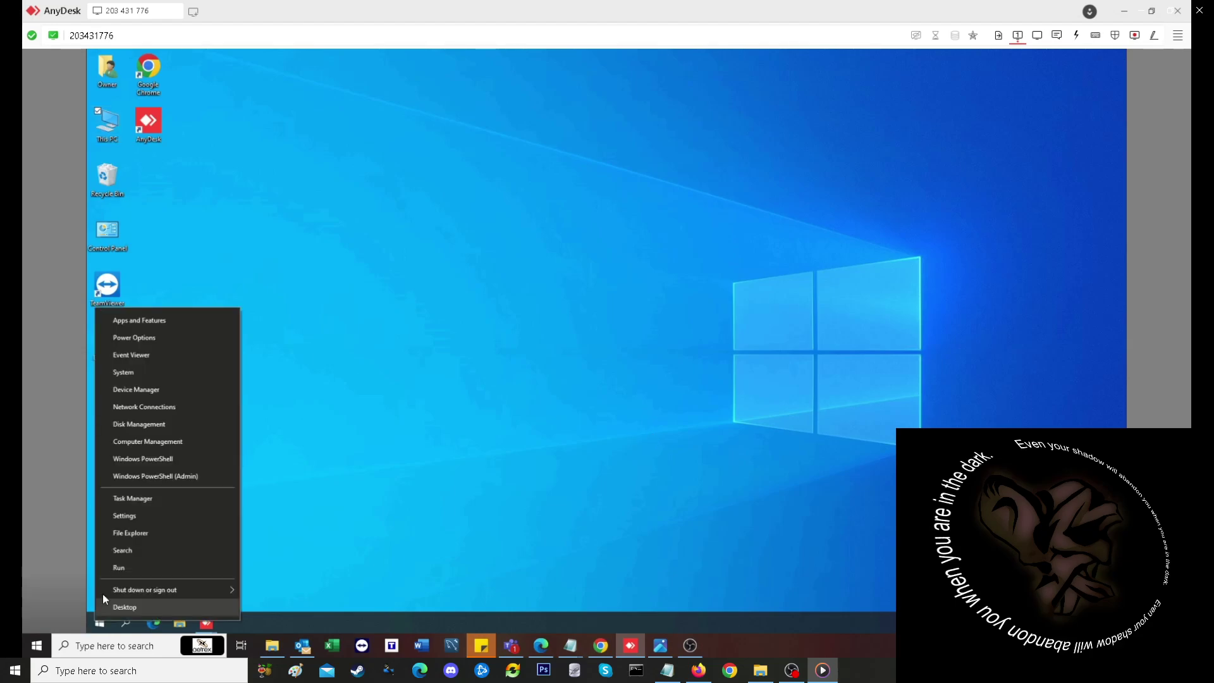
click(127, 571)
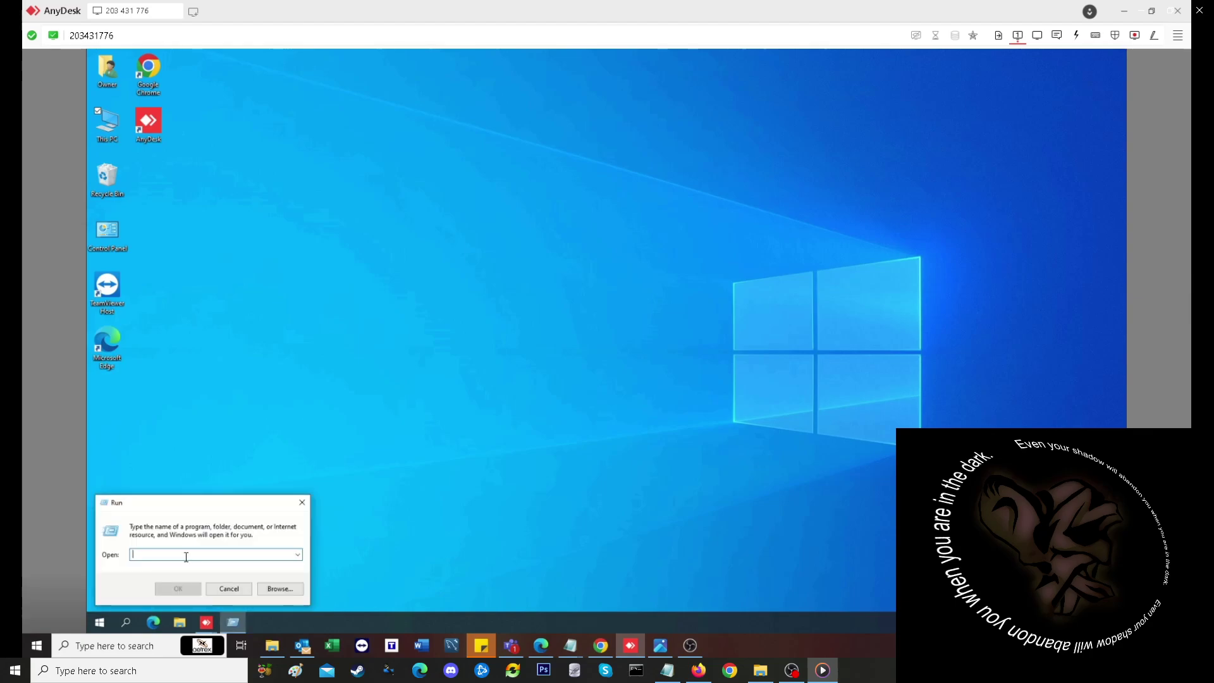
text(reg)
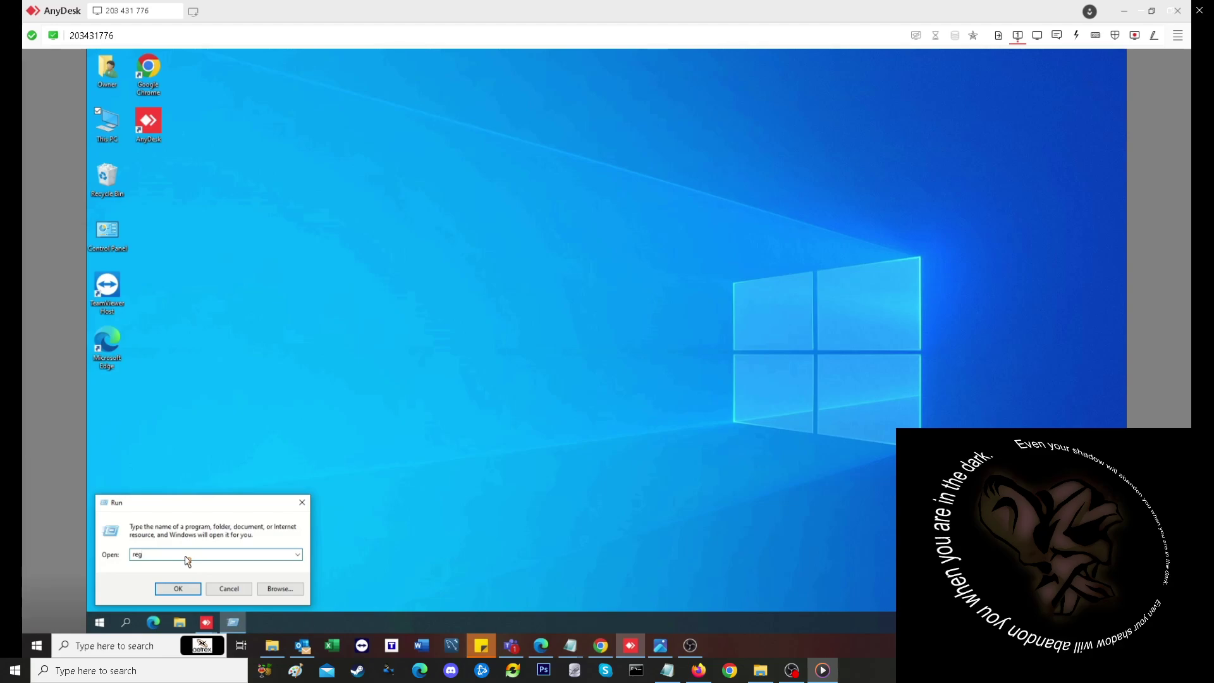
text(edit)
key(Return)
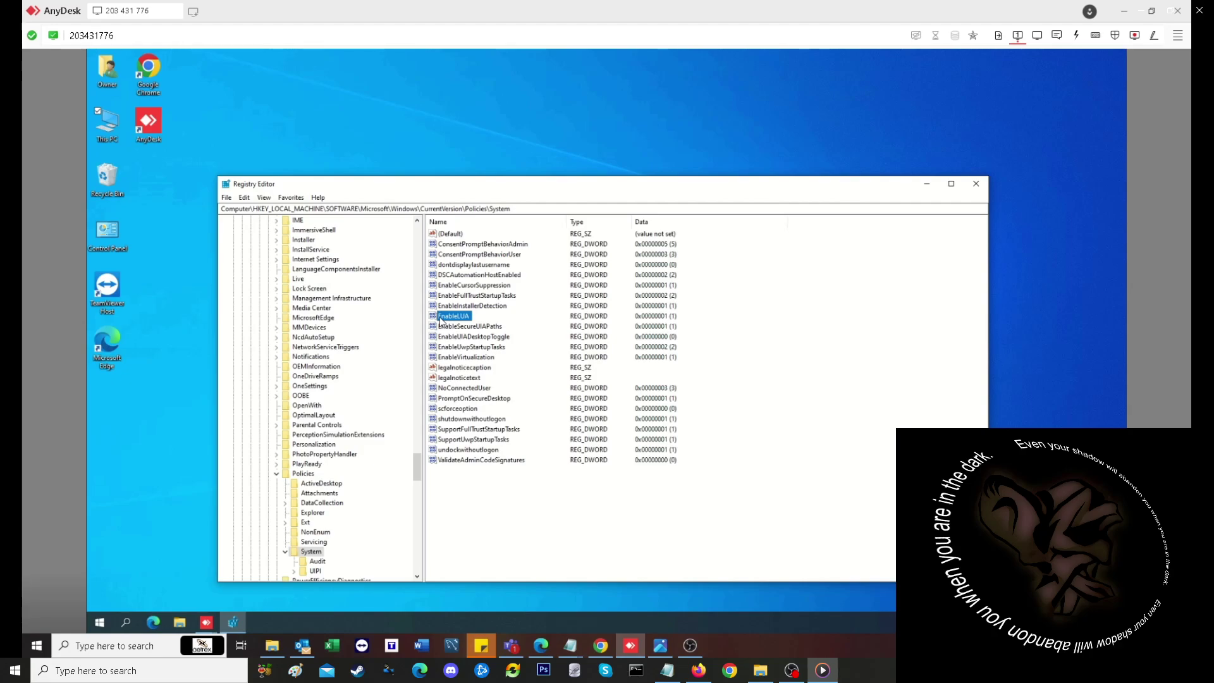
- Open the EnableLUA DWORD in Policies\System for editing its value data
double_click(441, 317)
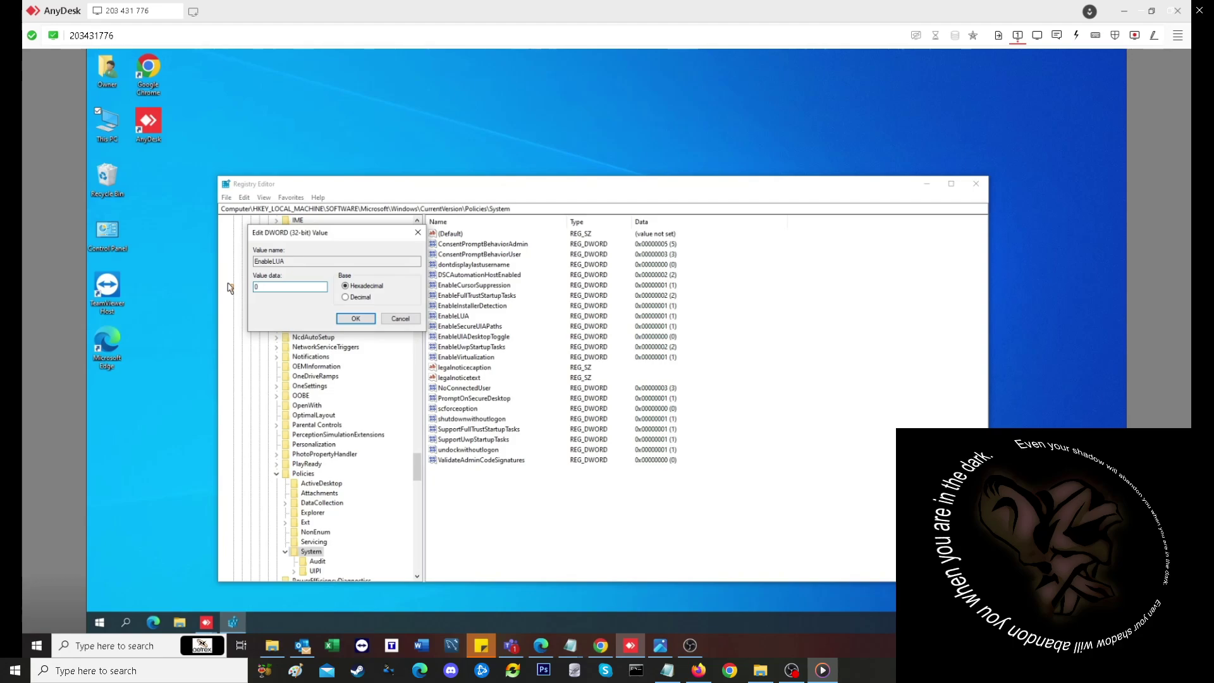
- Save EnableLUA under Policies\System with value data 0, disabling UAC
click(356, 319)
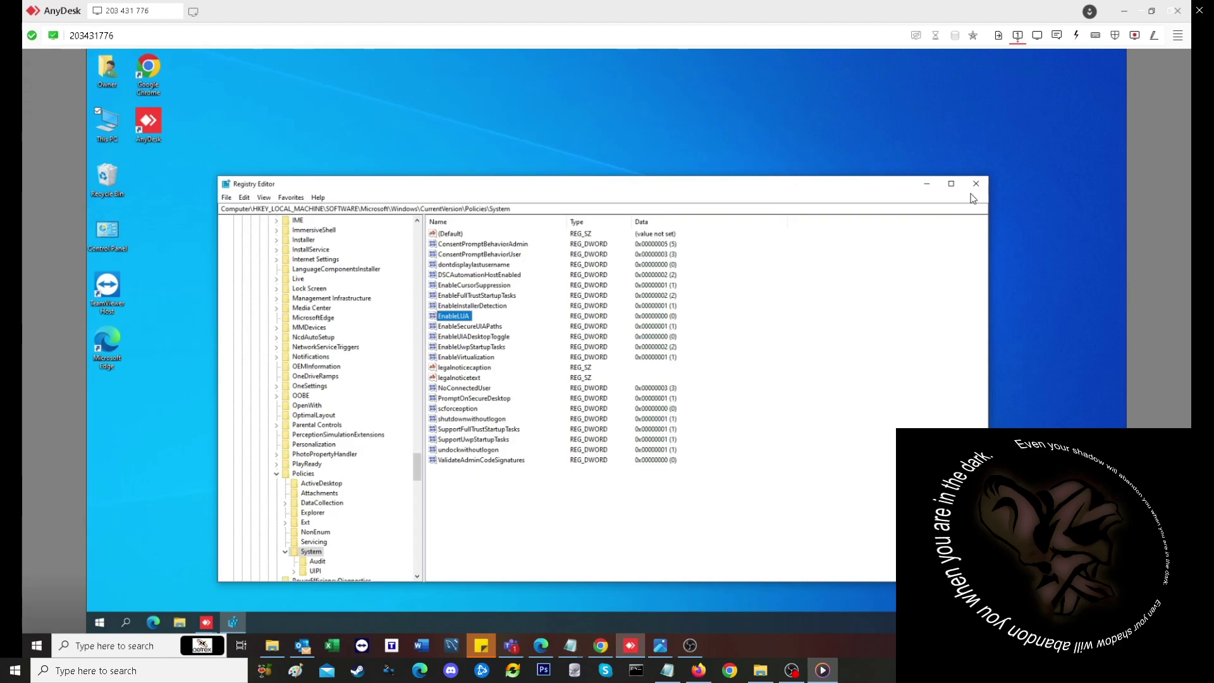
- Close Registry Editor, restart the remote PC, then minimize both AnyDesk windows after reconnecting
click(976, 187)
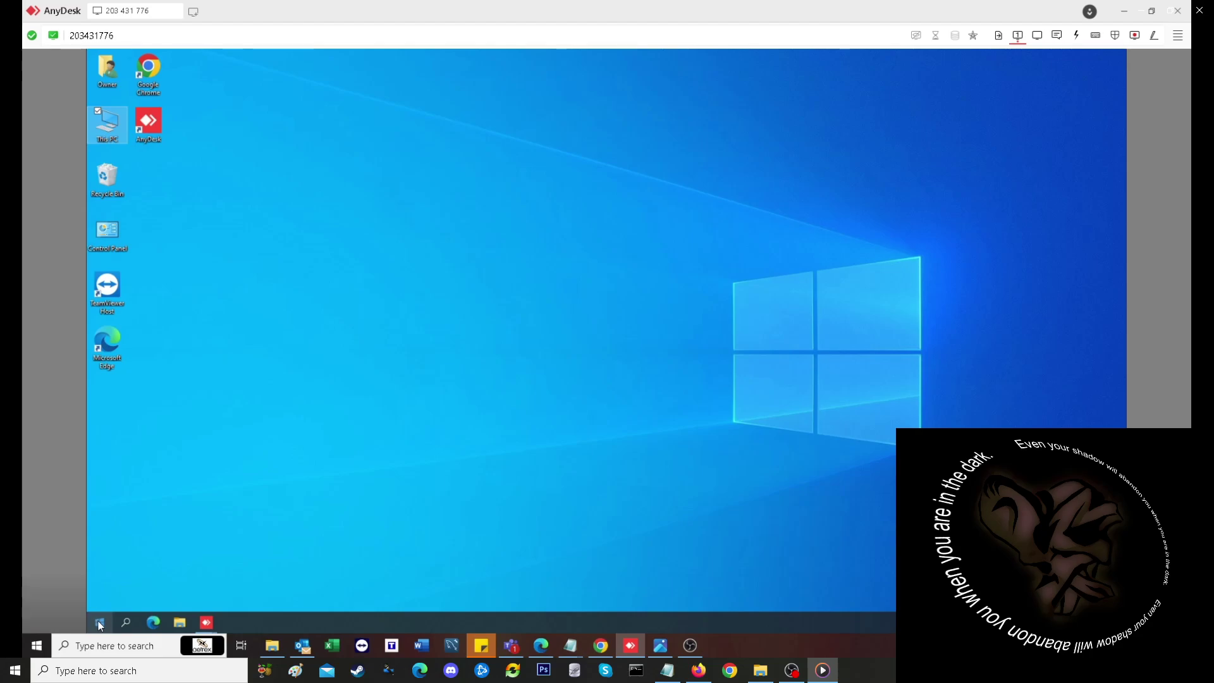
right_click(98, 623)
mouse_move(190, 589)
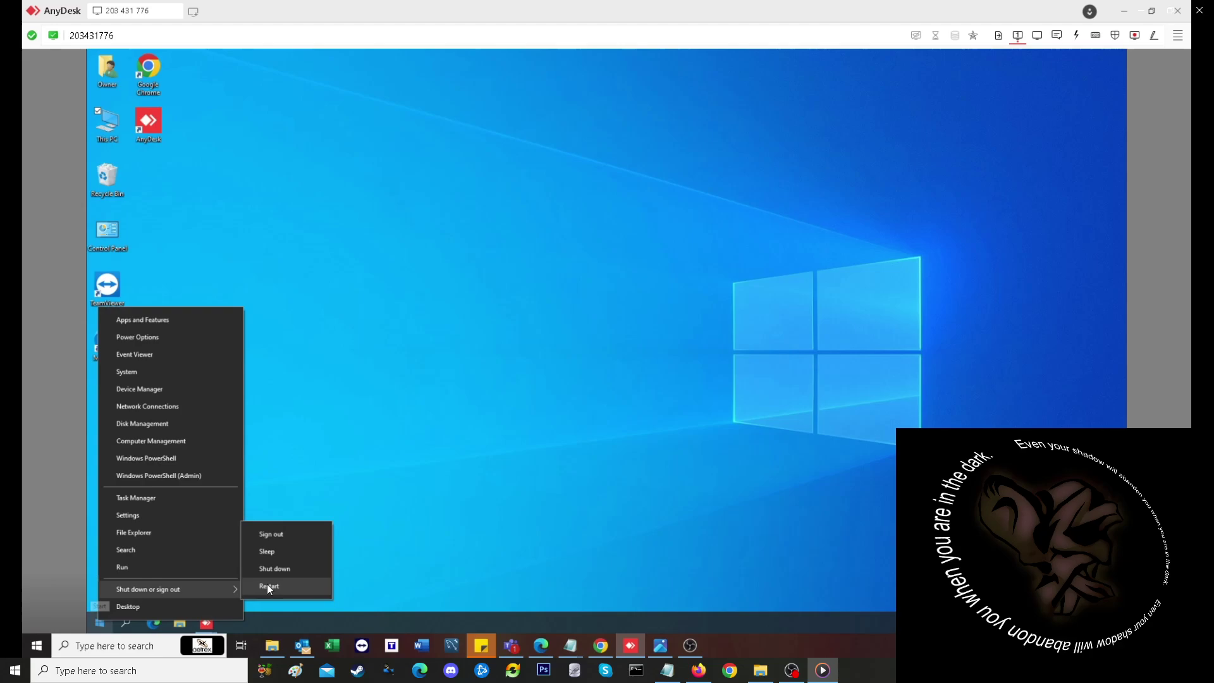
click(269, 587)
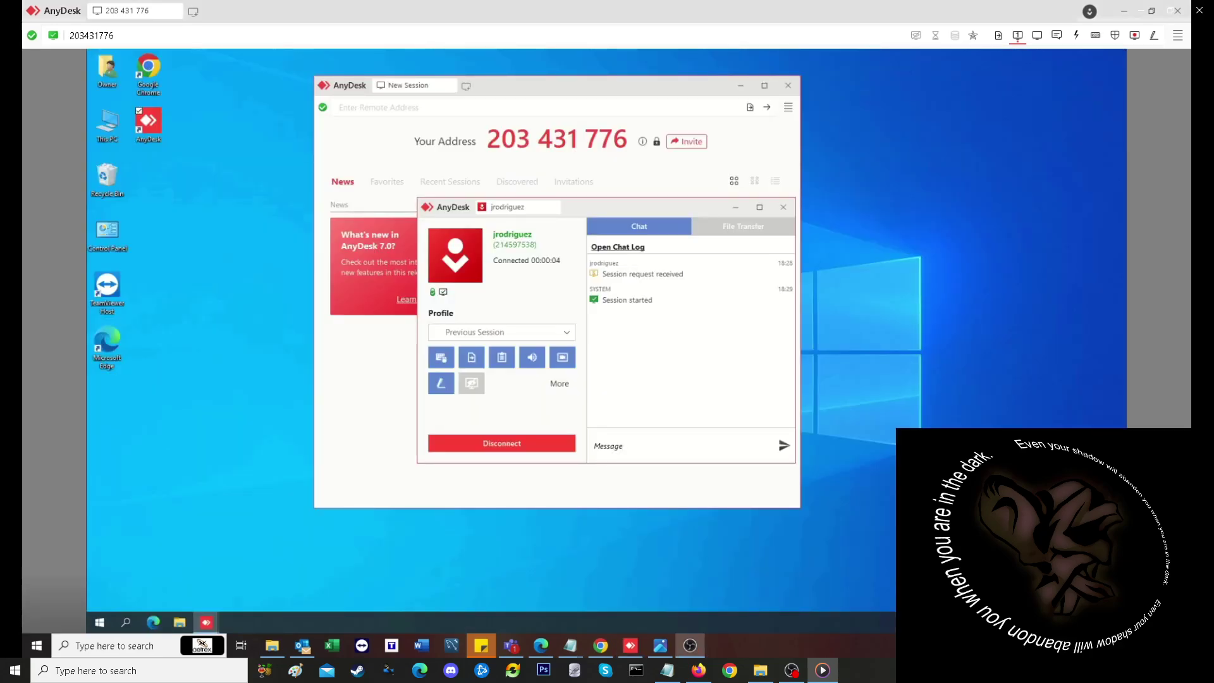
click(736, 210)
click(743, 85)
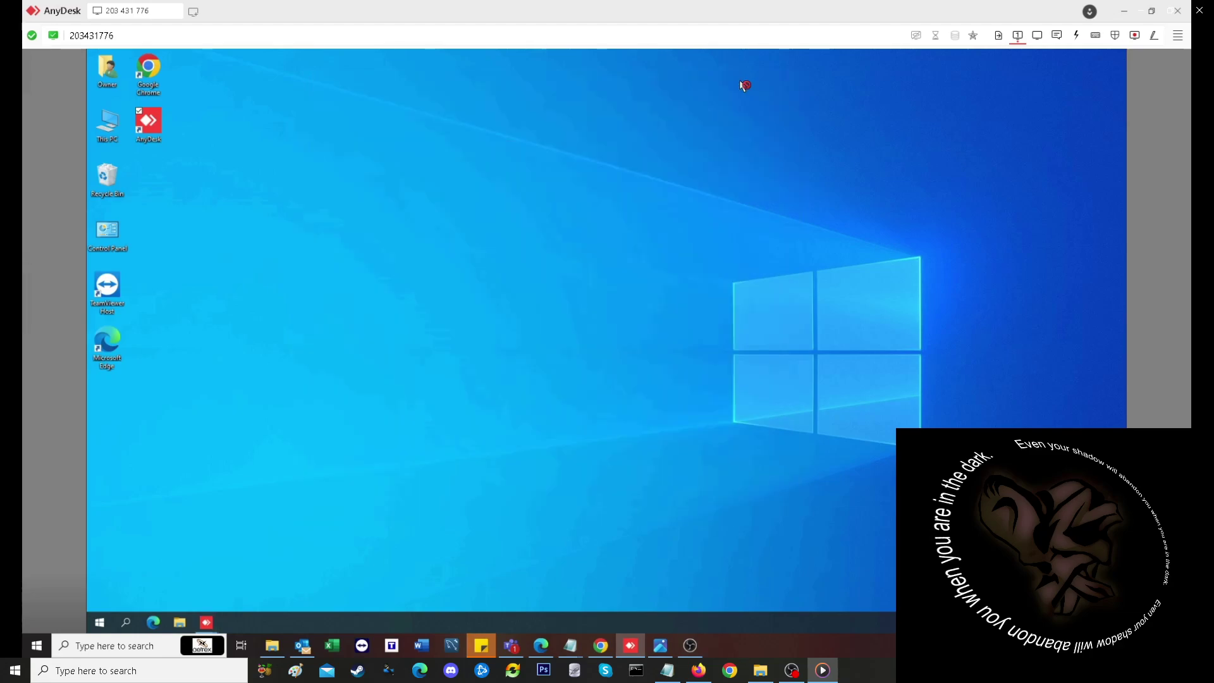
- Launch Command Prompt as administrator from Search and move its window to the desktop centre
click(127, 625)
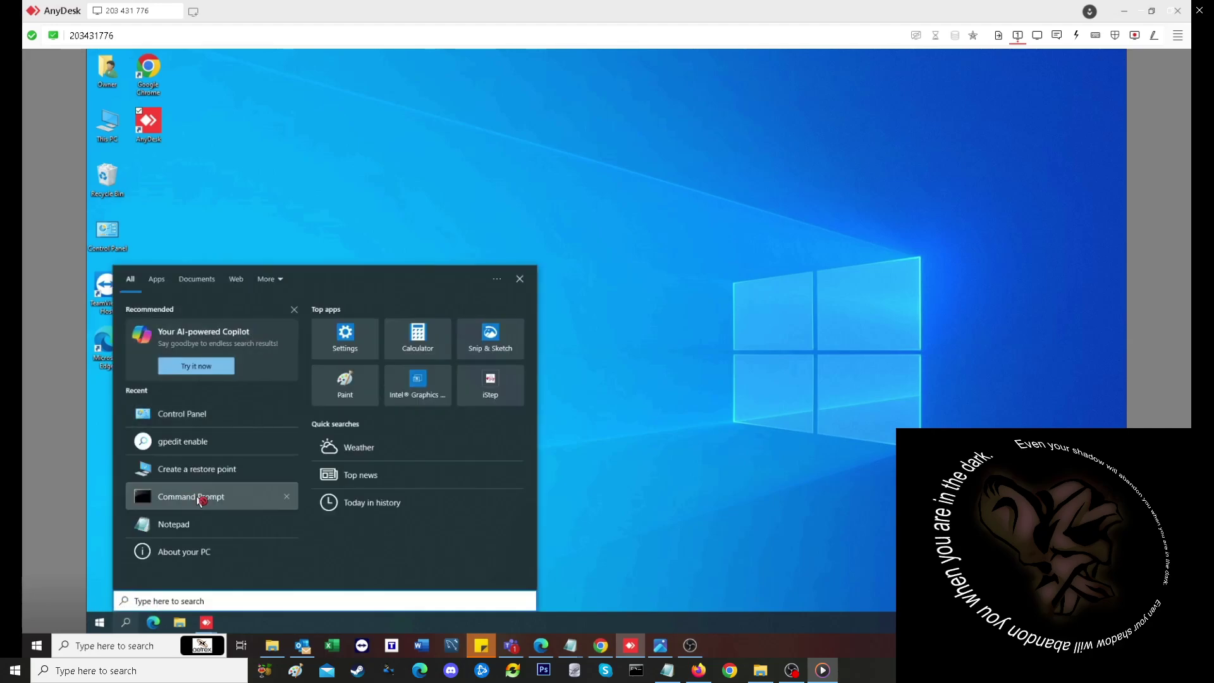
right_click(201, 500)
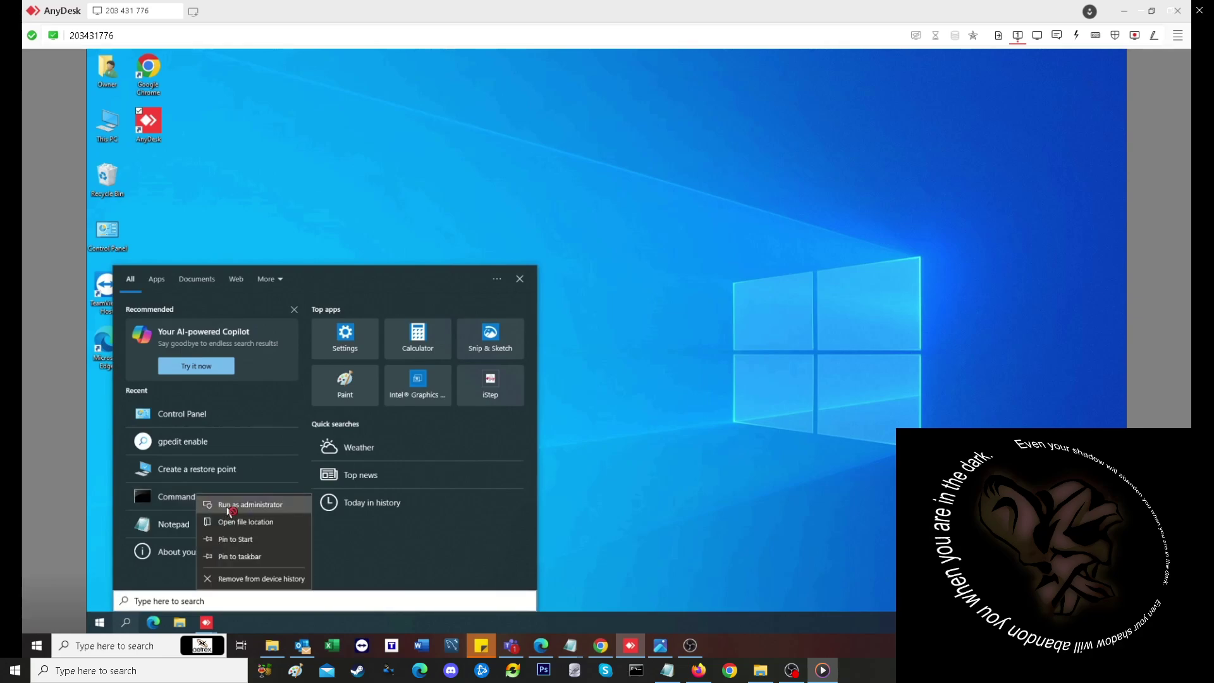
click(228, 509)
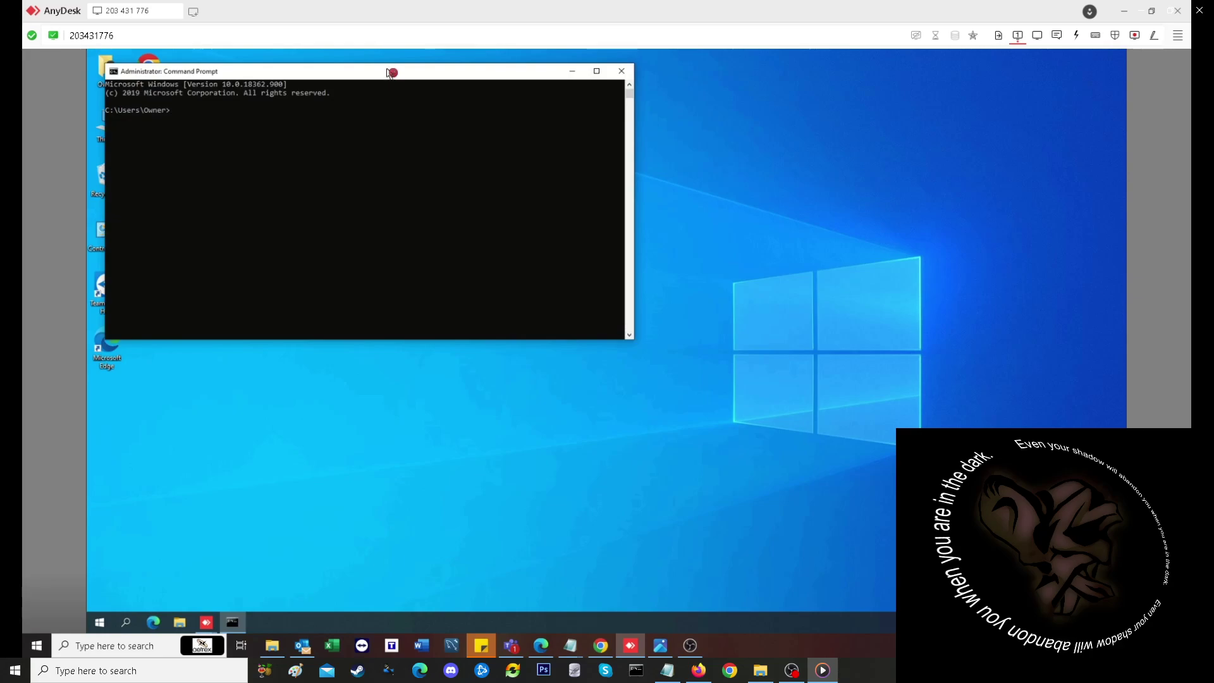
drag(390, 72, 663, 201)
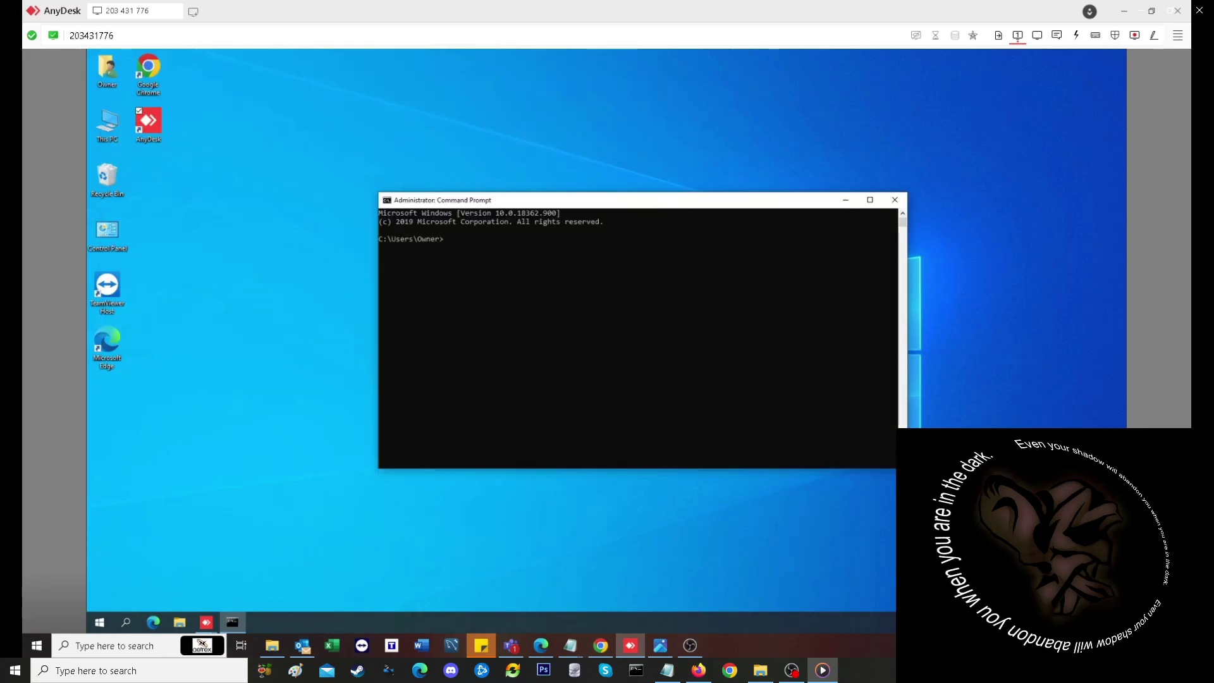
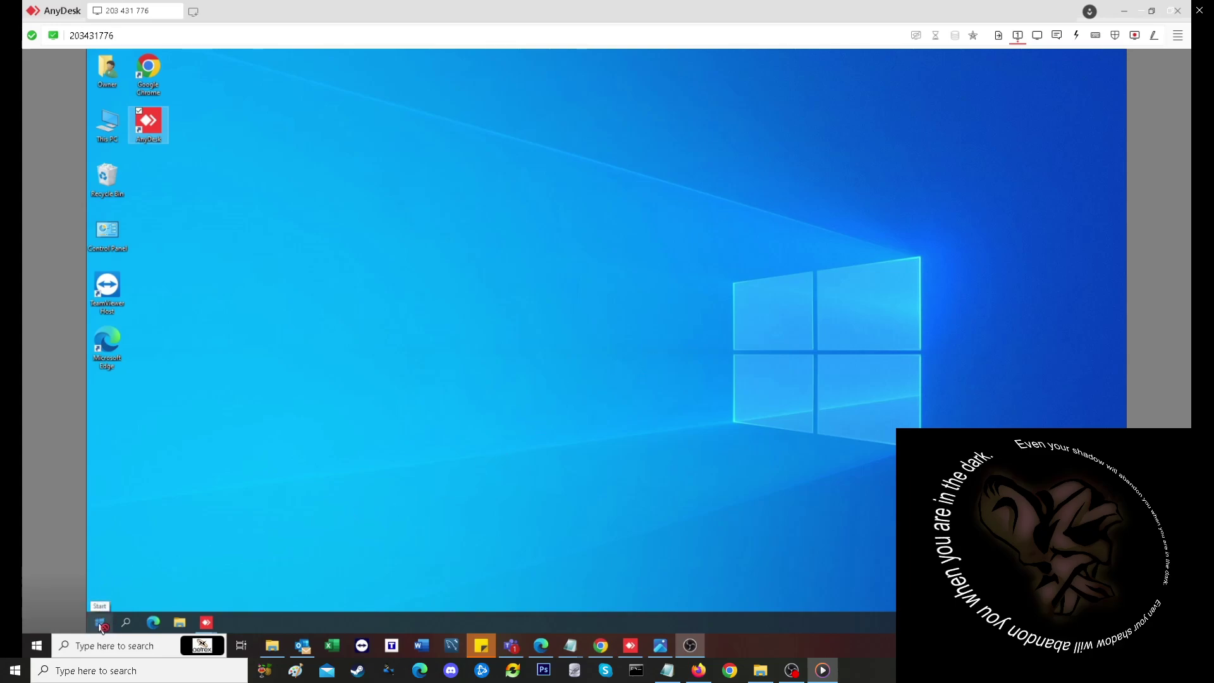
- Launch the Services app on the remote PC by searching 'services' from Start
click(126, 623)
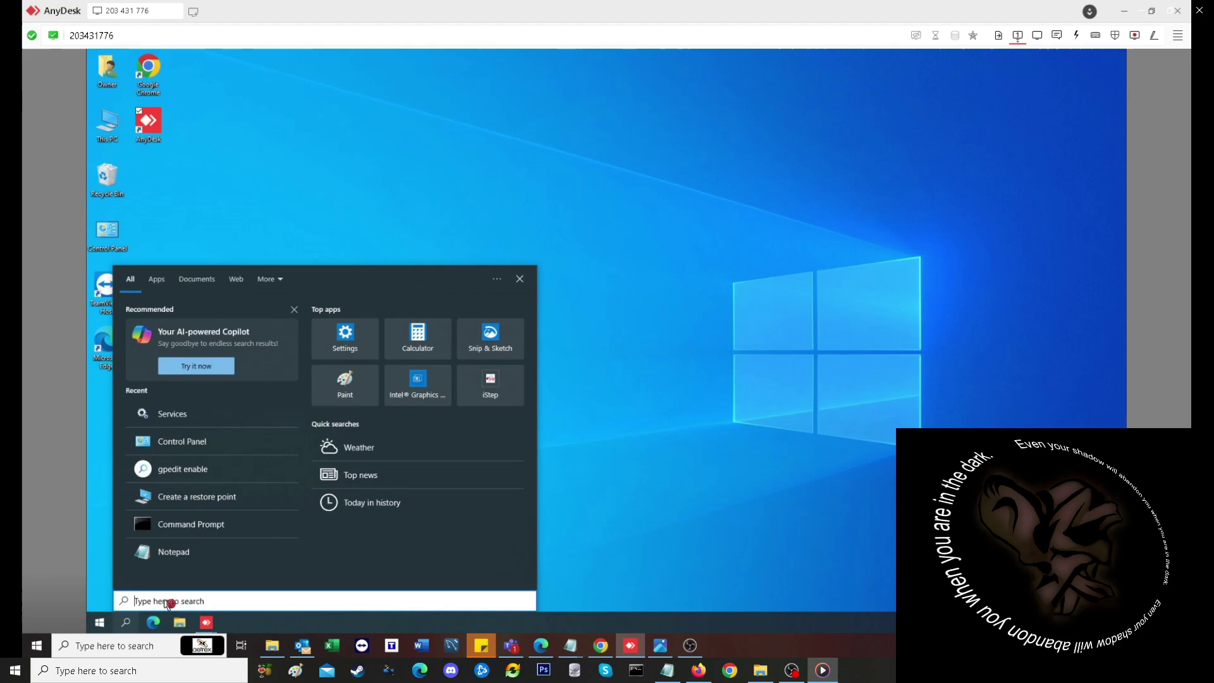
text(serv)
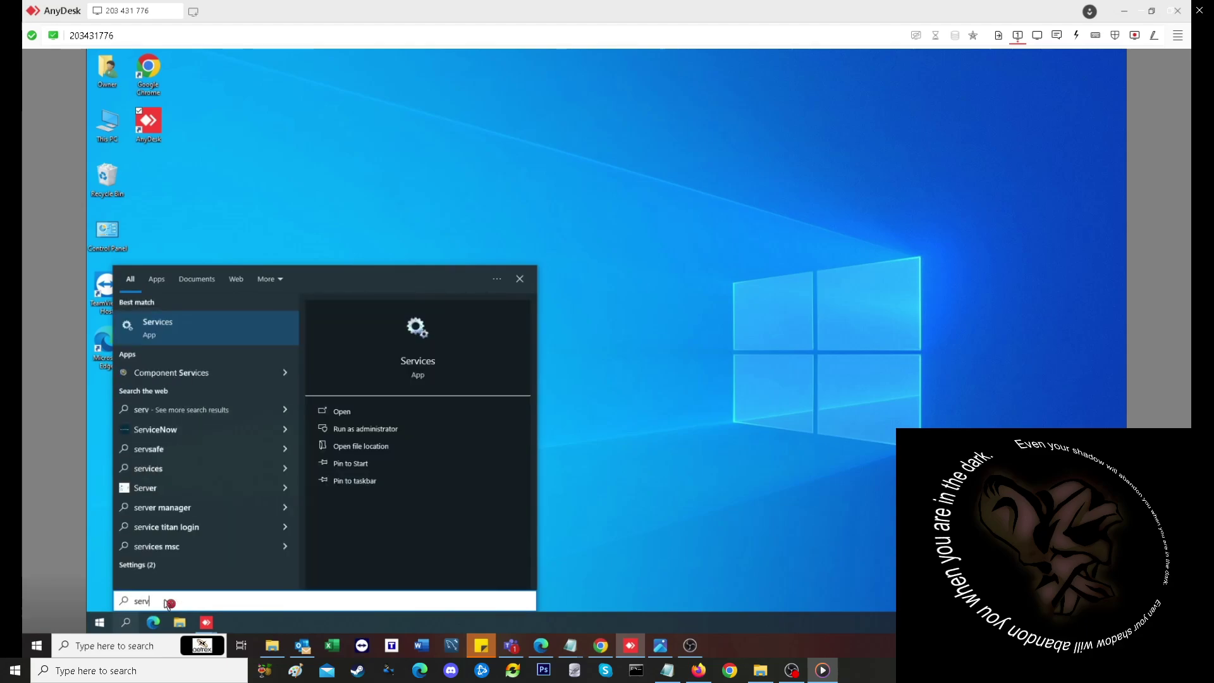
text(ices.ms)
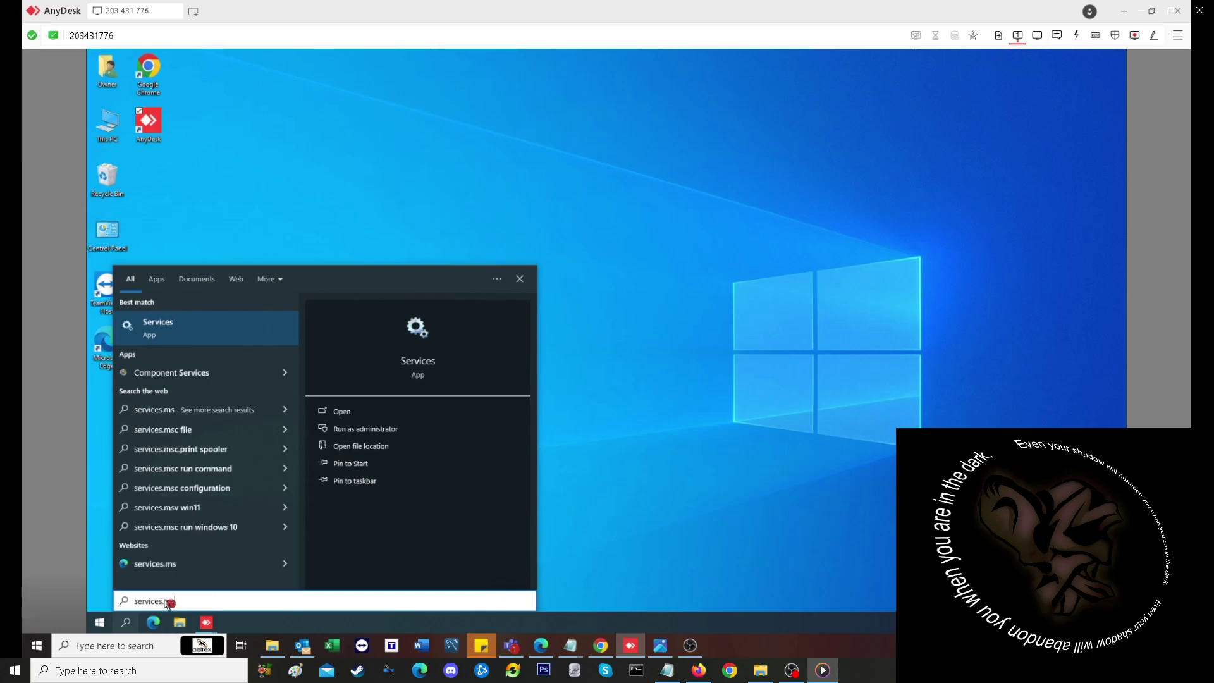
key(Return)
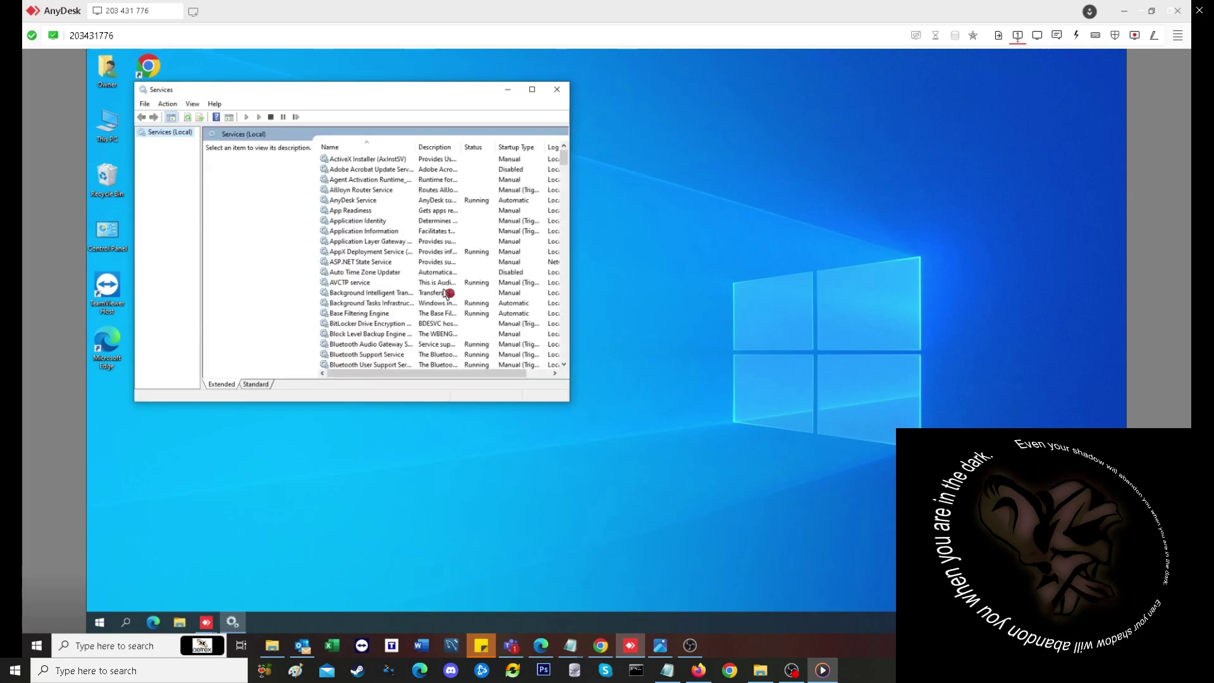
- Select Cryptographic Services in the list to show its description and Automatic startup
scroll(398, 293, down, 4)
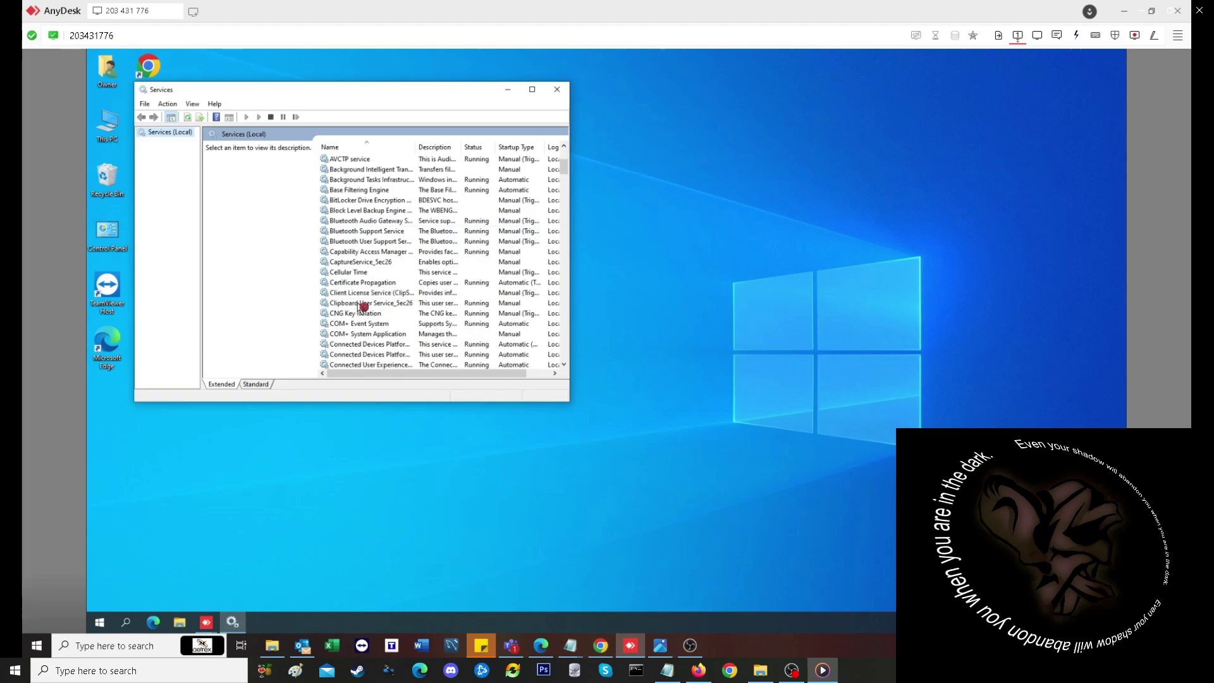
scroll(359, 328, down, 2)
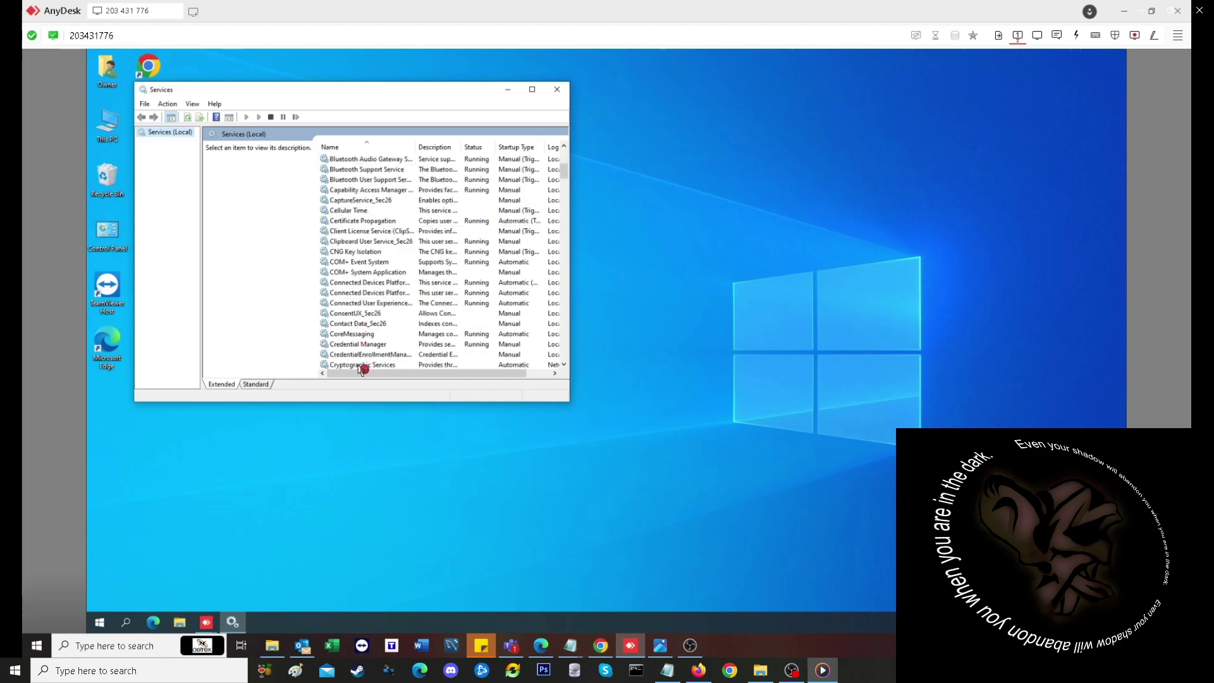
scroll(362, 370, down, 1)
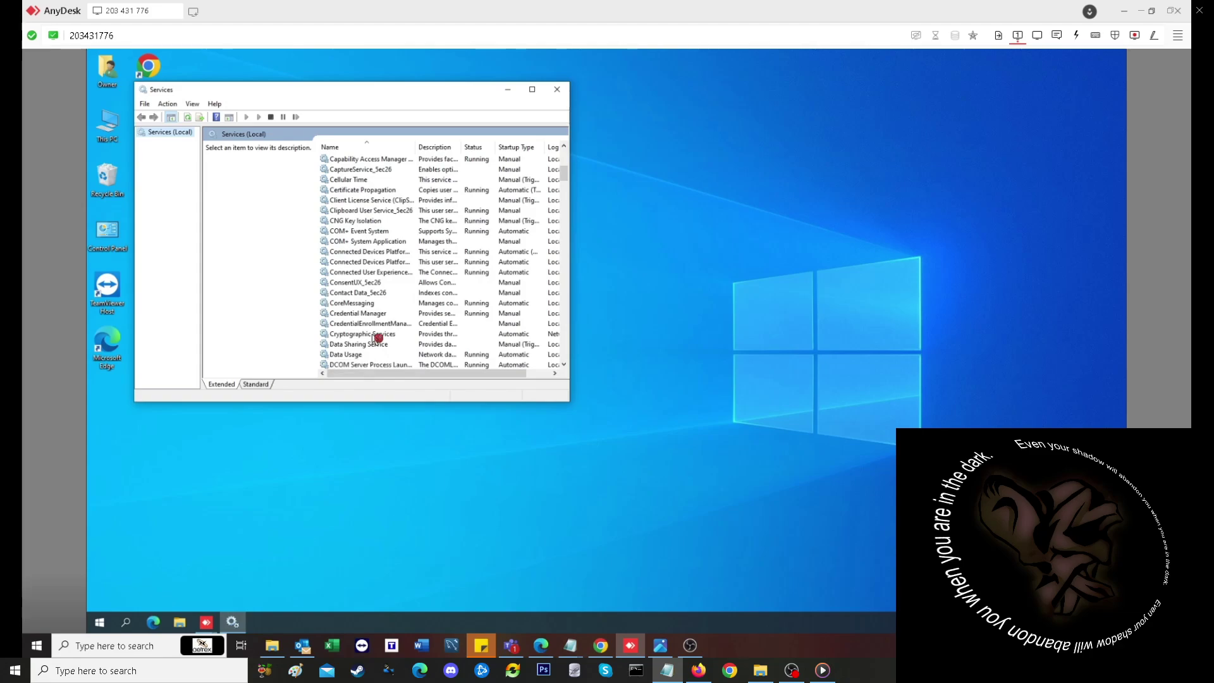
click(376, 334)
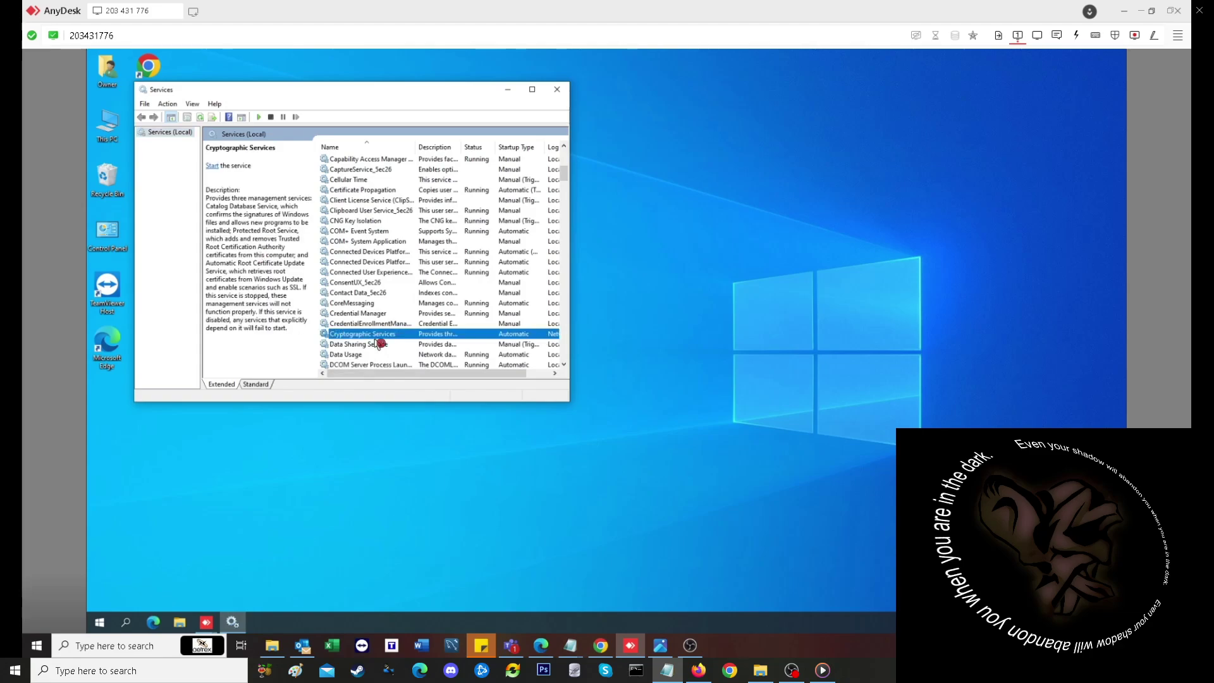
- Check Cryptographic Services' Automatic startup and Network Service logon, then close back to the desktop
right_click(386, 339)
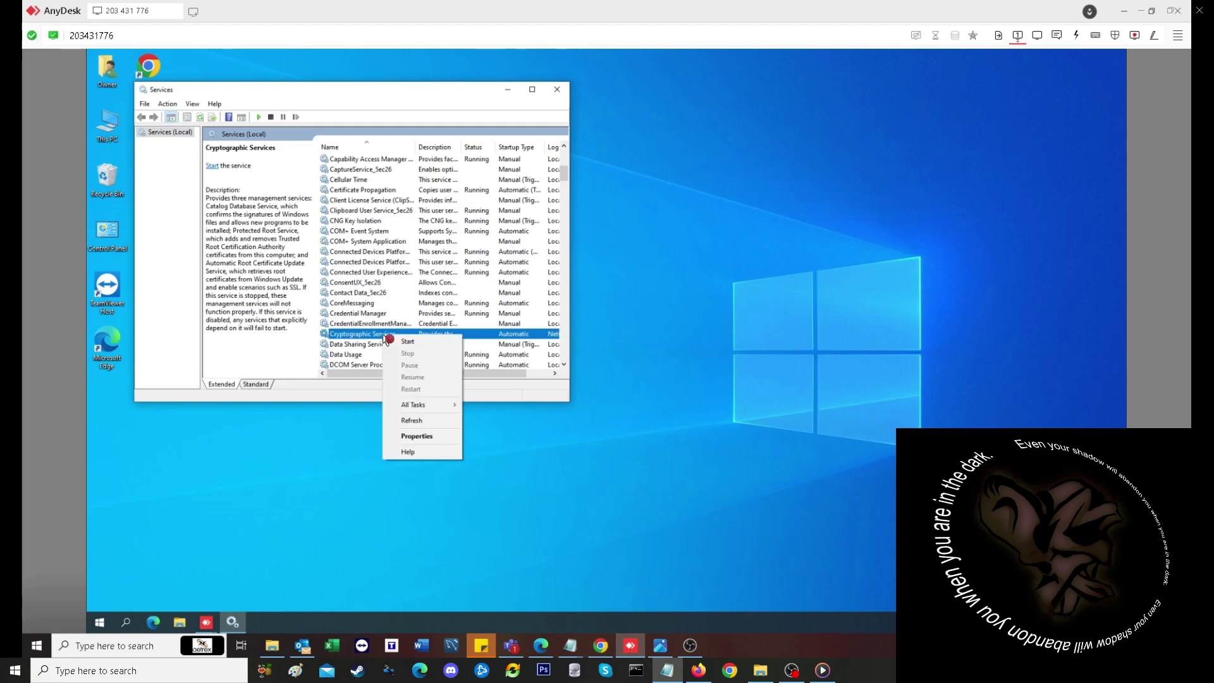
click(423, 438)
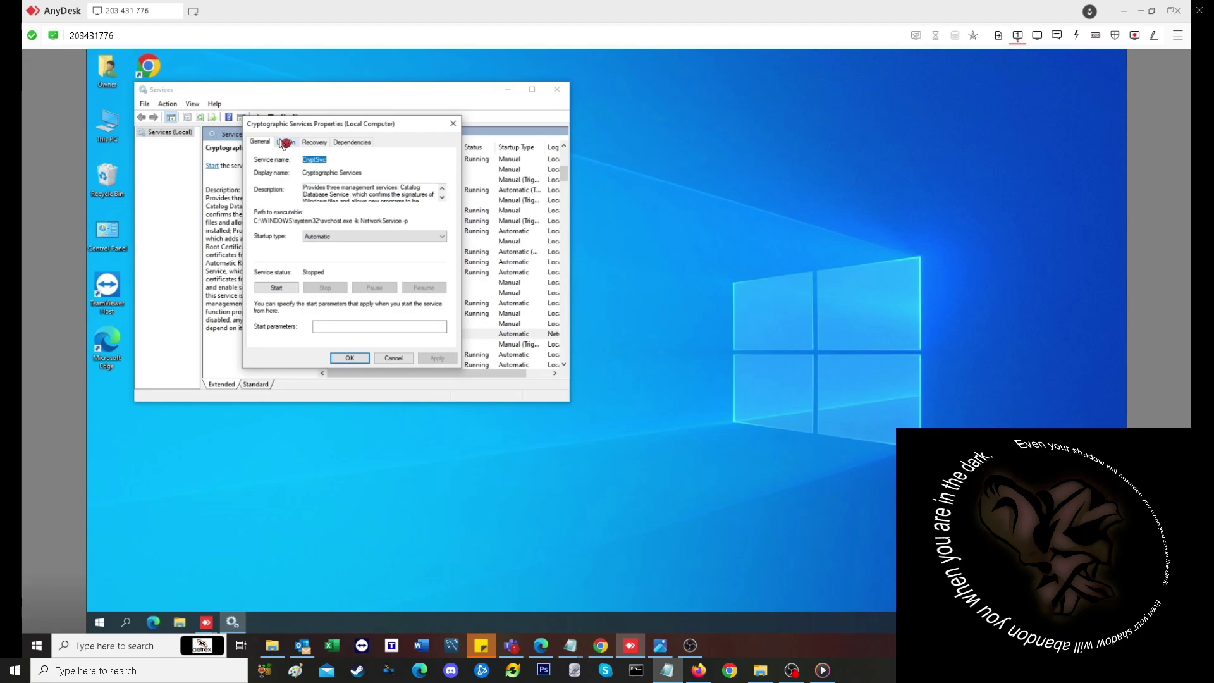
click(284, 142)
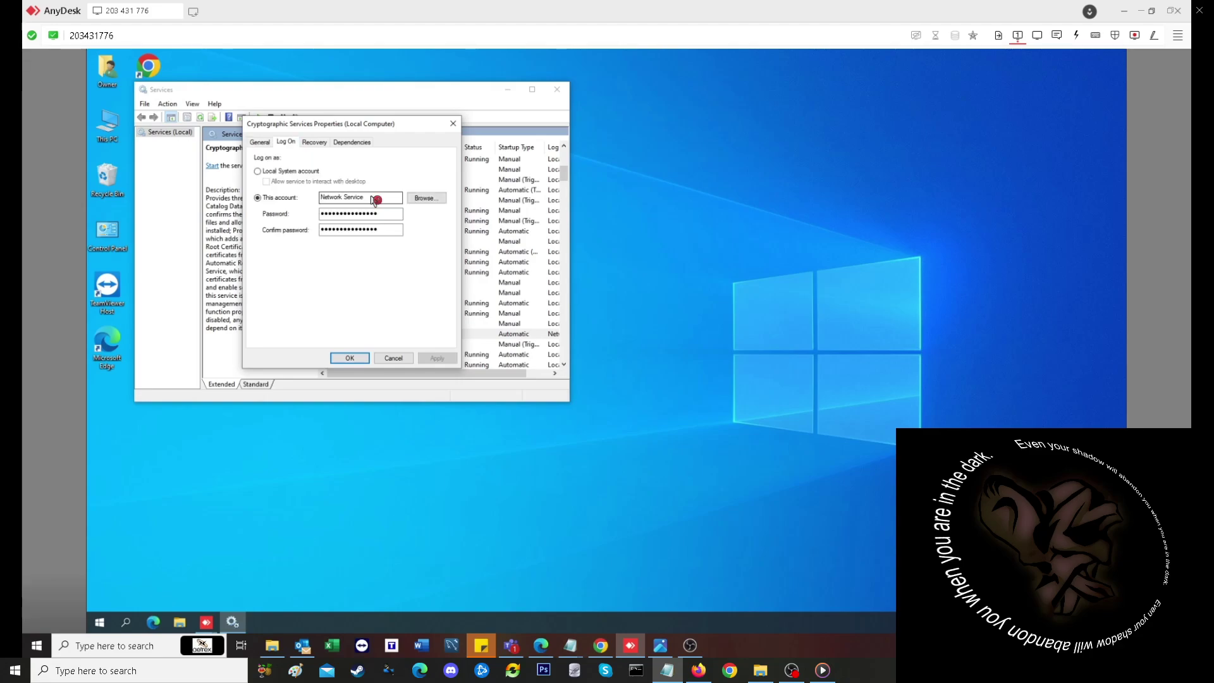
click(374, 199)
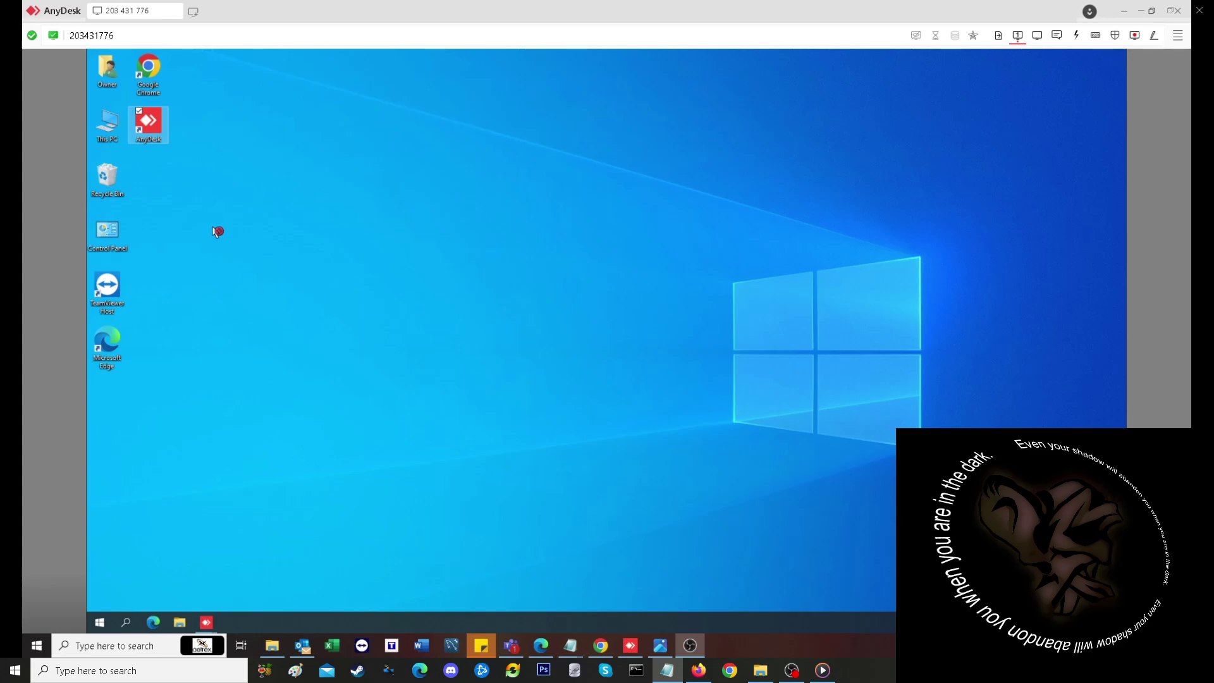
right_click(112, 126)
click(121, 156)
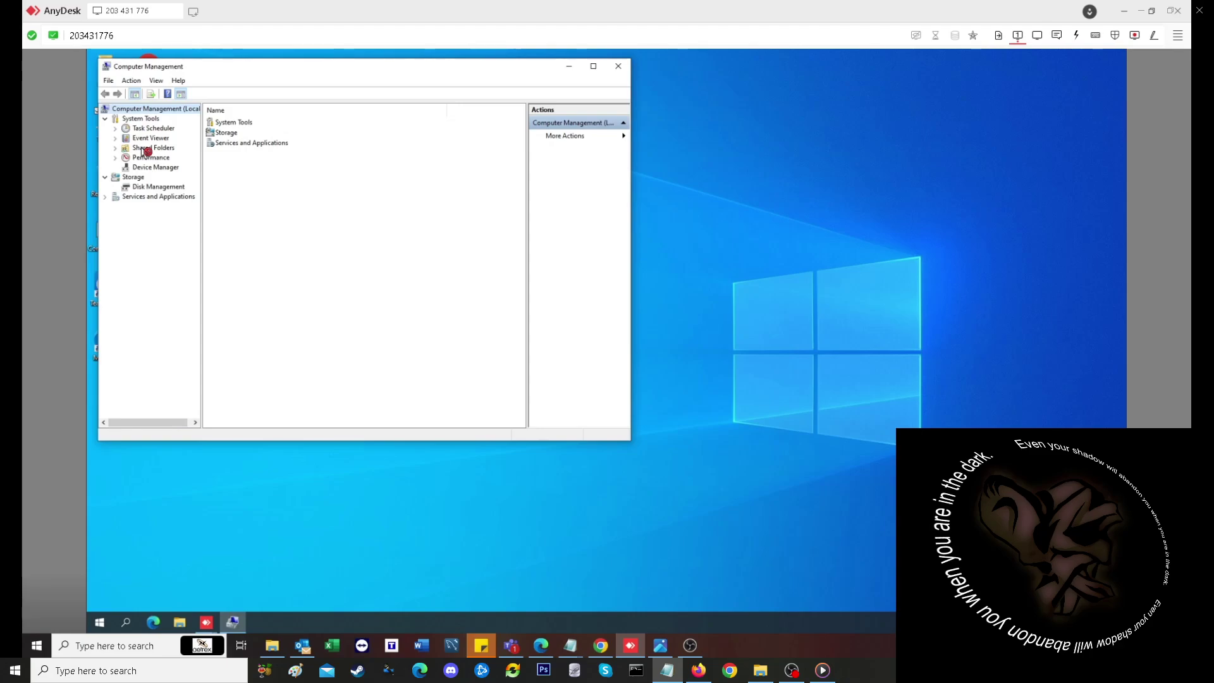
key(alt+F4)
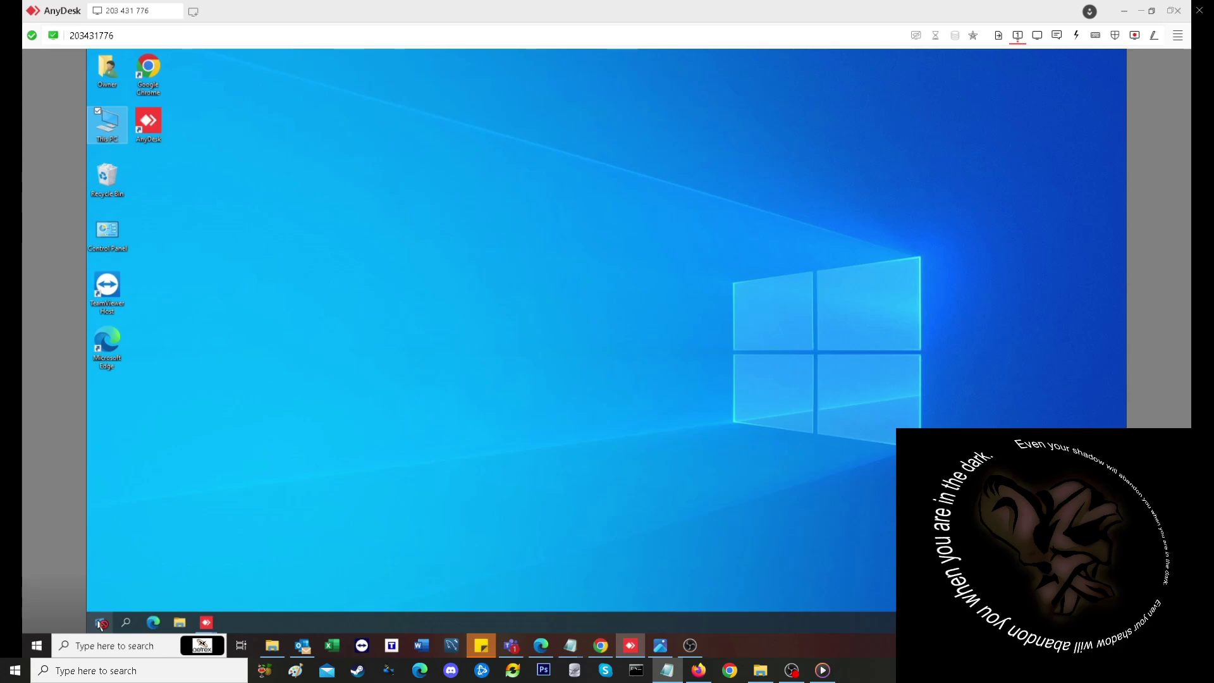
right_click(100, 624)
click(141, 428)
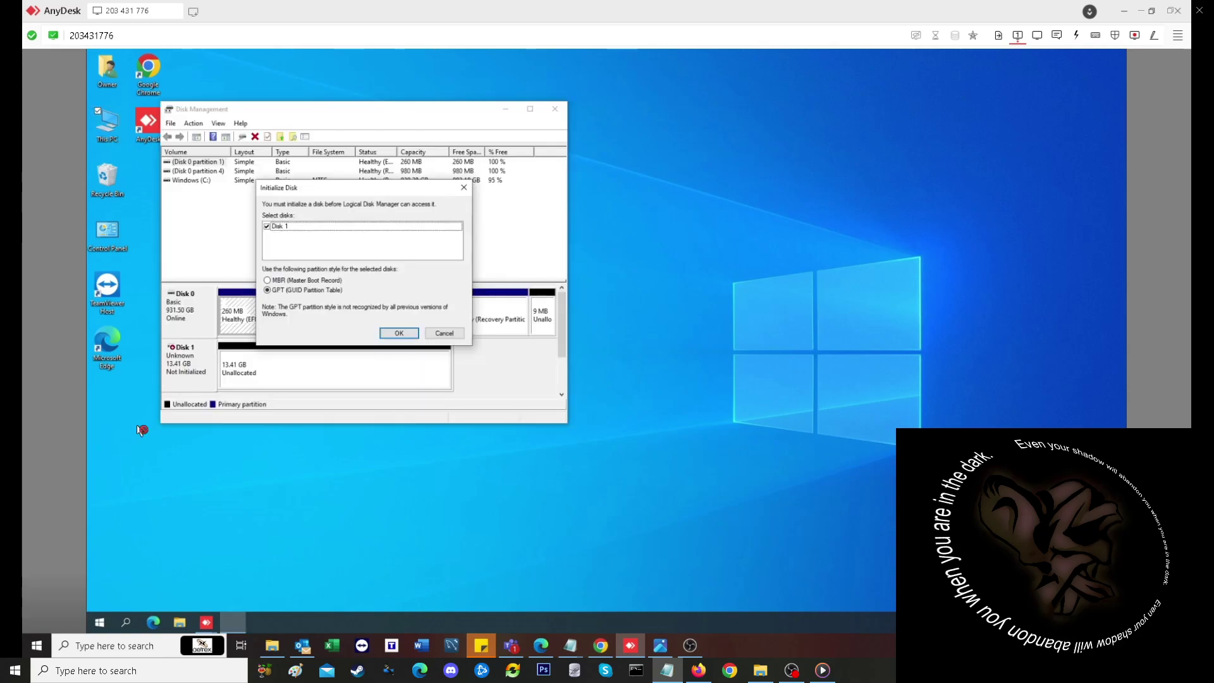